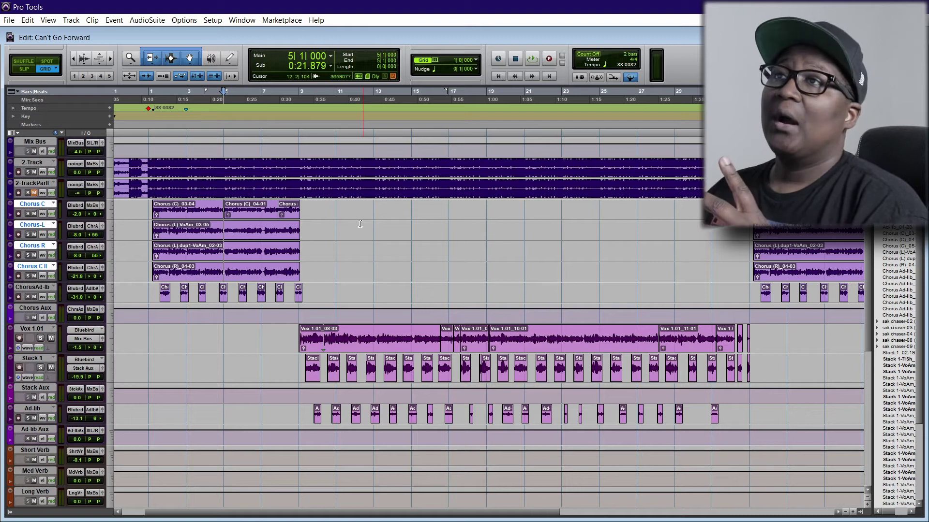
Step: Audition the chorus, reset Chorus C, L, R and C II to 0.0 dB, and select their clips
{"action": "key", "text": "space"}
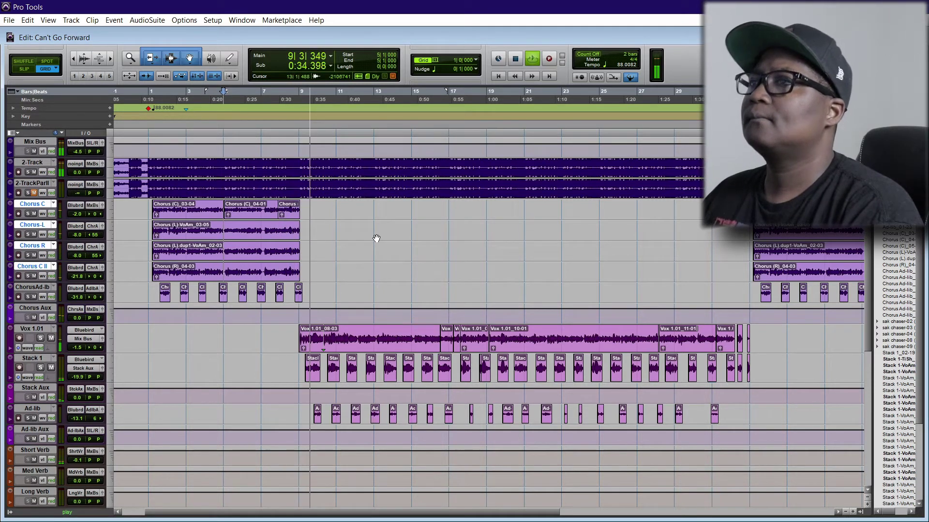
{"action": "key", "text": "space"}
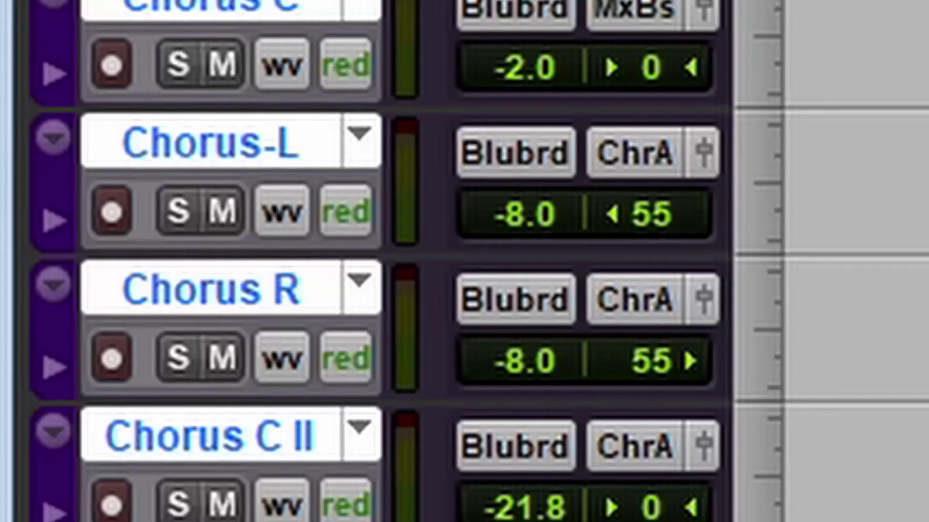
{"action": "left_click", "coordinate": [545, 65], "text": "alt"}
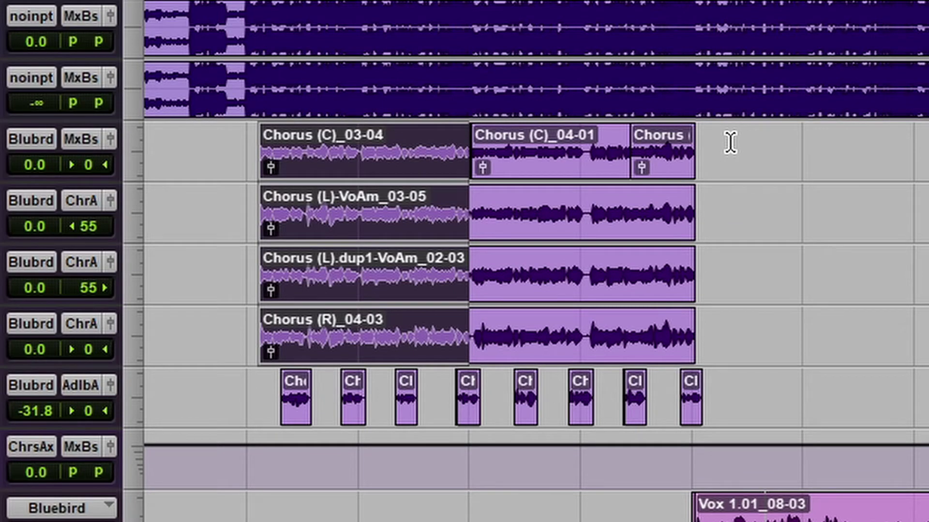
{"action": "left_click", "coordinate": [722, 143]}
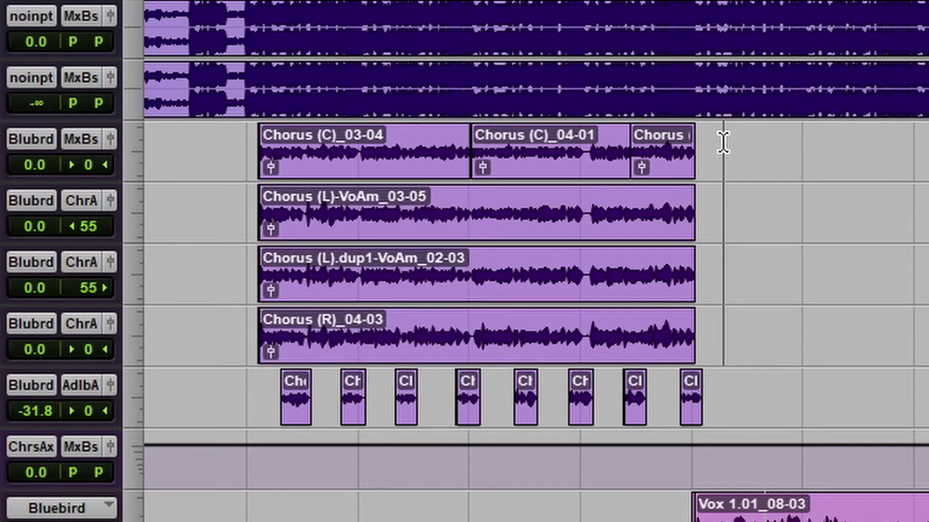
{"action": "left_click_drag", "start_coordinate": [722, 142], "coordinate": [38, 150]}
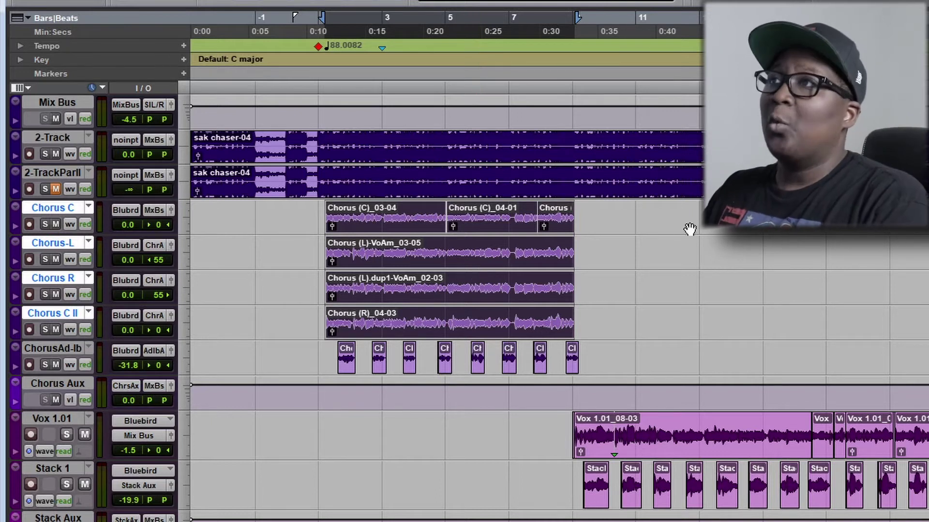
Step: Select bars 0–9 across Chorus C through Chorus C II, then solo Chorus C
{"action": "left_click_drag", "start_coordinate": [586, 213], "coordinate": [191, 247]}
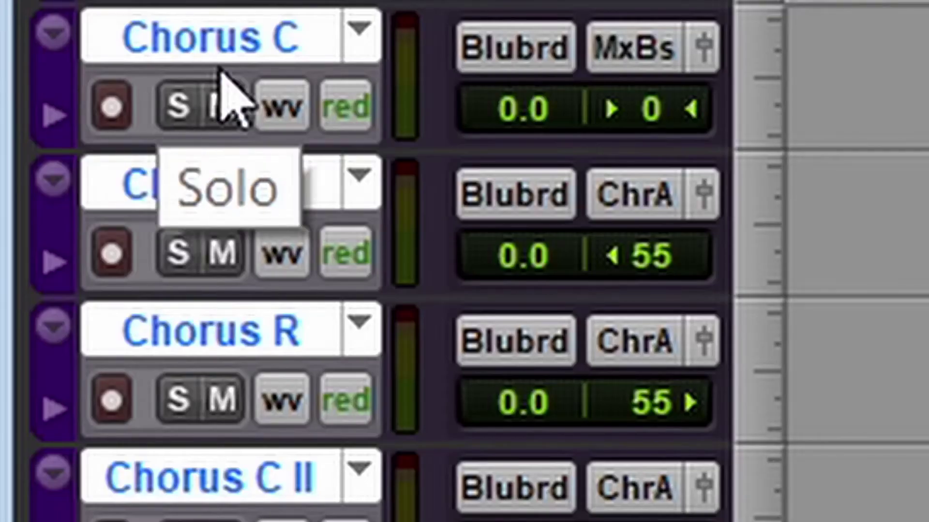
{"action": "left_click", "coordinate": [186, 96]}
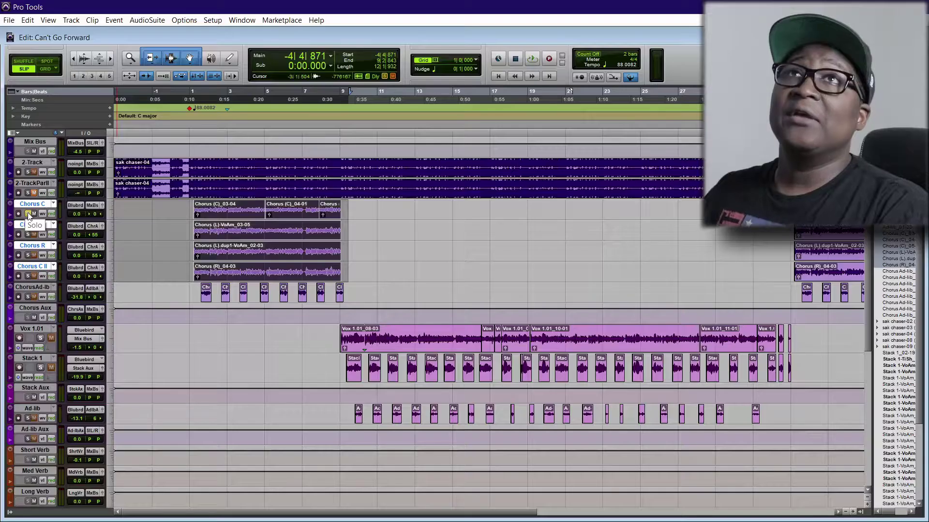
Step: Open the Bounce to Disk dialog, set to Solo L/R stereo, WAV, 24 bit, 44.1 kHz
{"action": "left_click", "coordinate": [9, 20]}
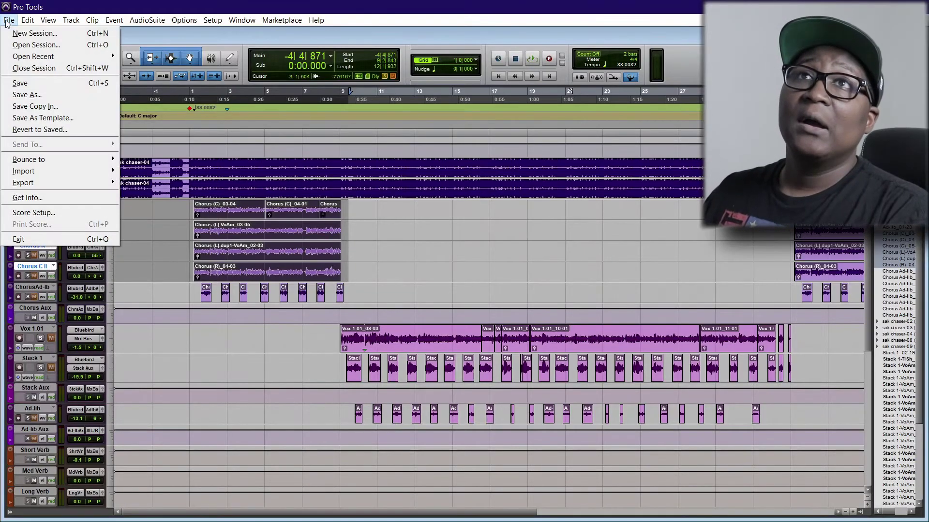
{"action": "mouse_move", "coordinate": [40, 164]}
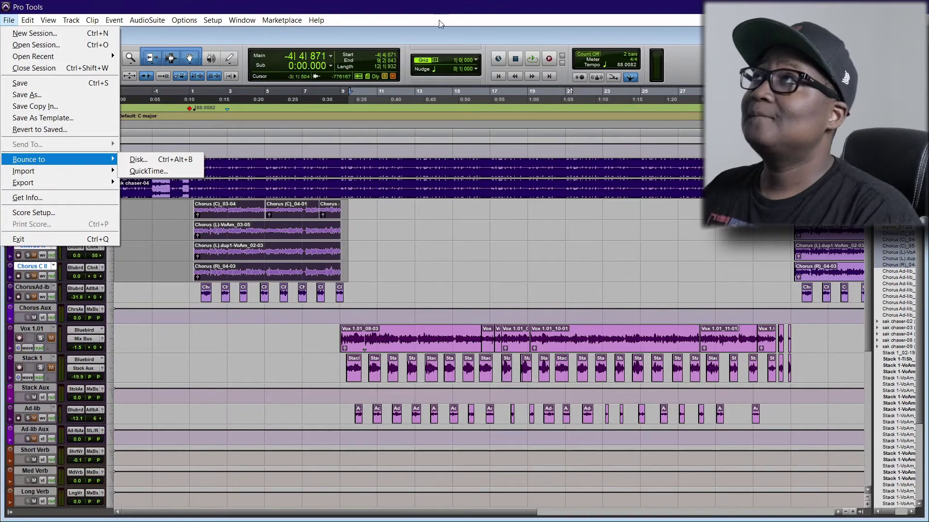
{"action": "left_click", "coordinate": [487, 4]}
{"action": "key", "text": "ctrl+alt+b"}
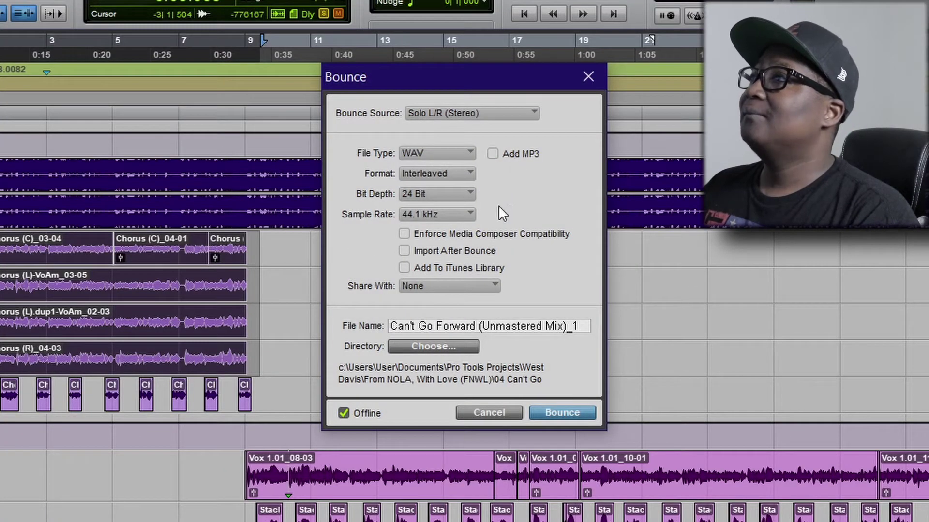
{"action": "left_click", "coordinate": [446, 154]}
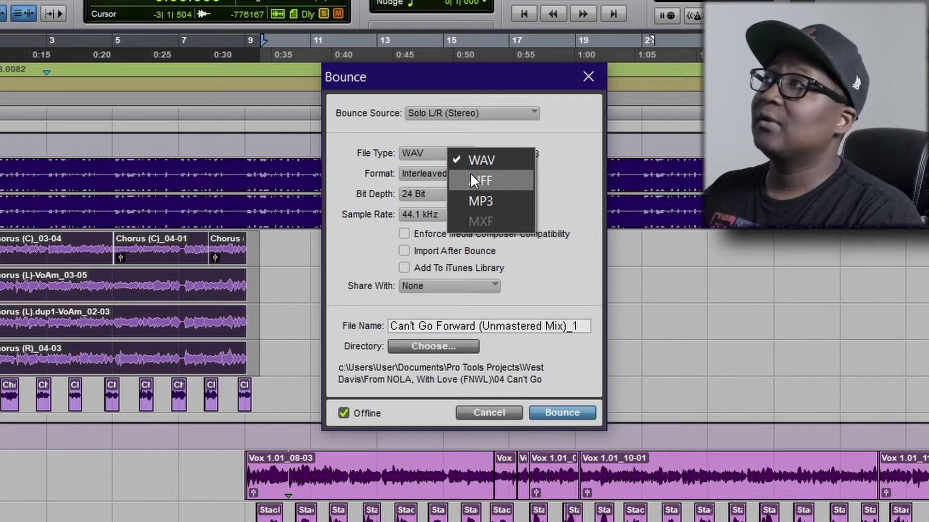
{"action": "left_click", "coordinate": [473, 155]}
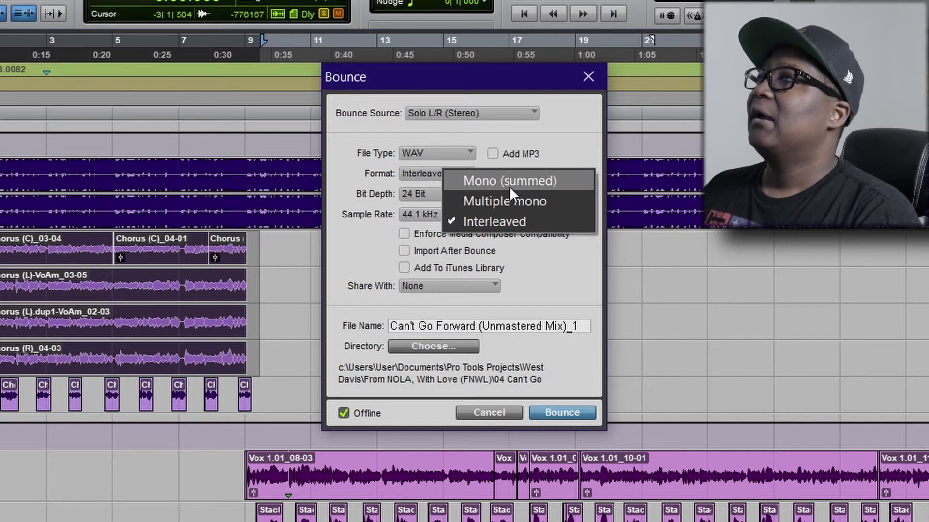
{"action": "left_click", "coordinate": [514, 221]}
{"action": "left_click", "coordinate": [404, 267]}
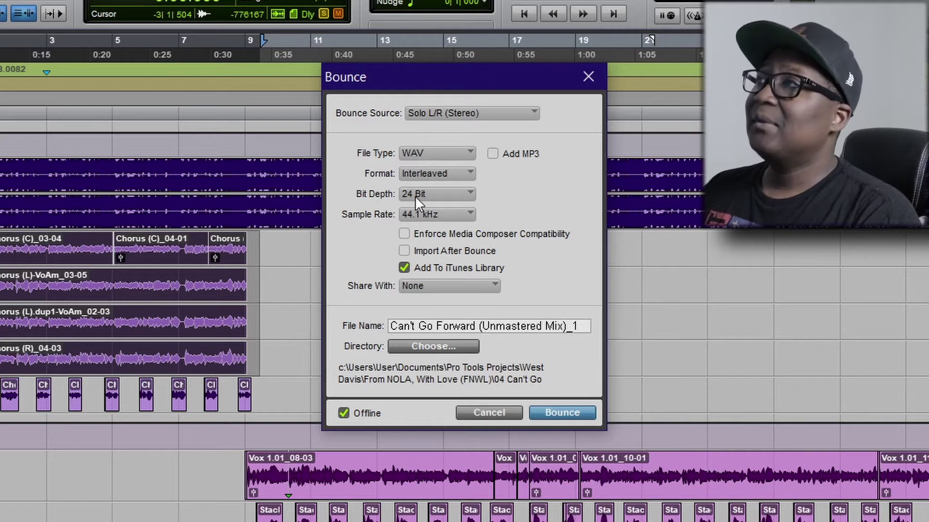
{"action": "left_click", "coordinate": [415, 196]}
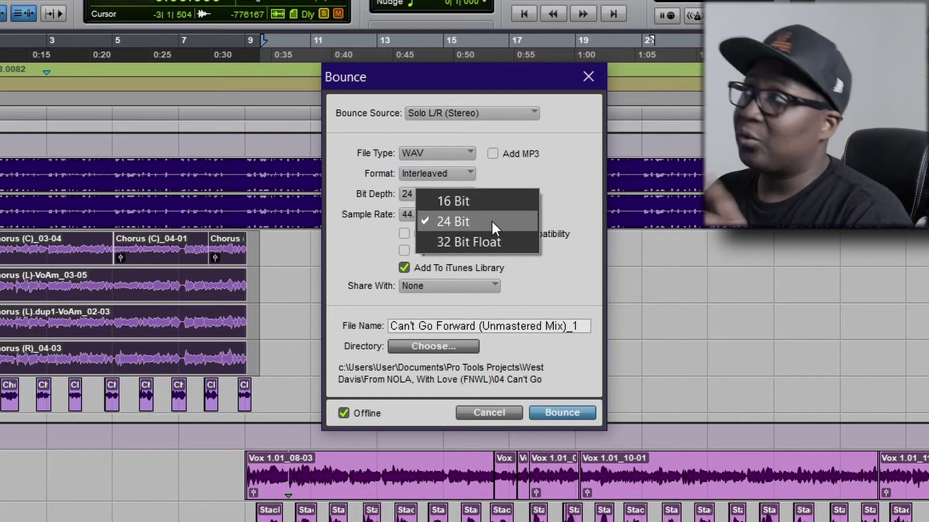
{"action": "left_click", "coordinate": [555, 266]}
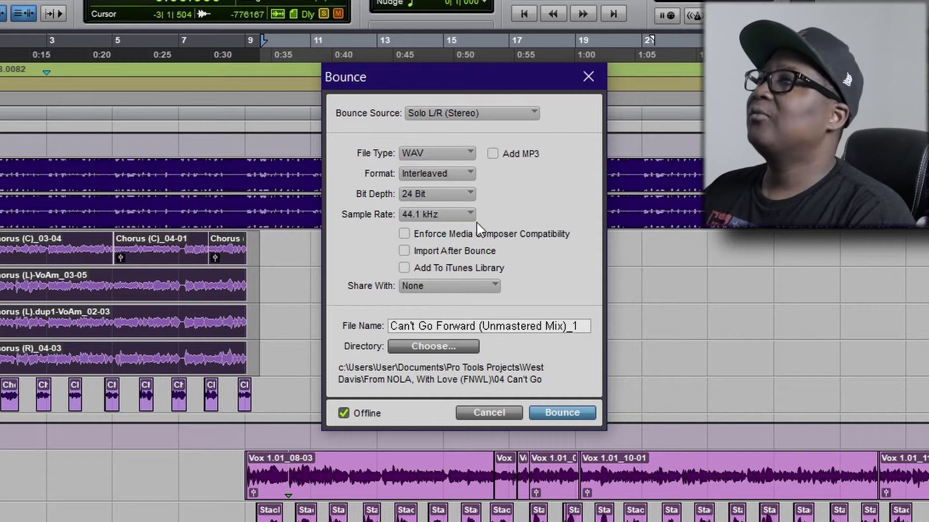
{"action": "left_click", "coordinate": [451, 284]}
{"action": "left_click", "coordinate": [521, 290]}
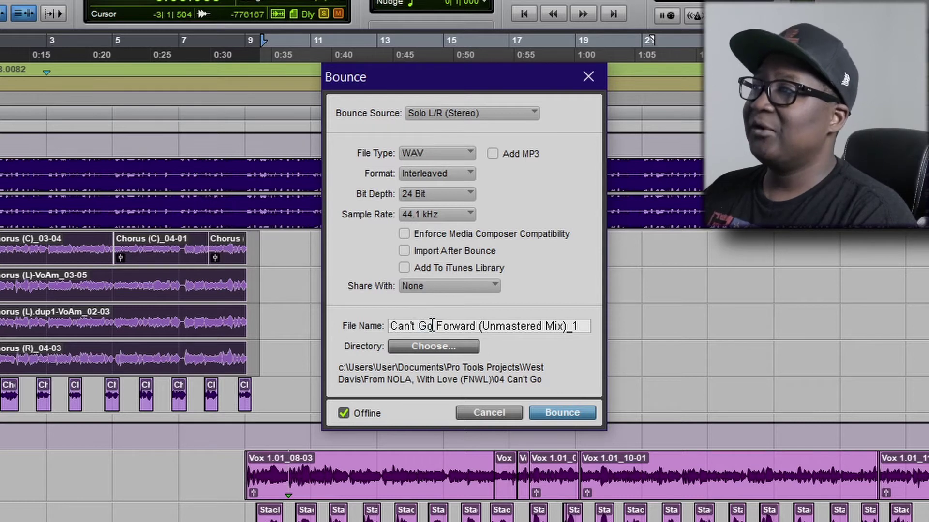
Step: Bounce the soloed chorus as a WAV named 'Chorus', then start the next chorus bounce
{"action": "triple_click", "coordinate": [429, 324]}
{"action": "type", "text": "C"}
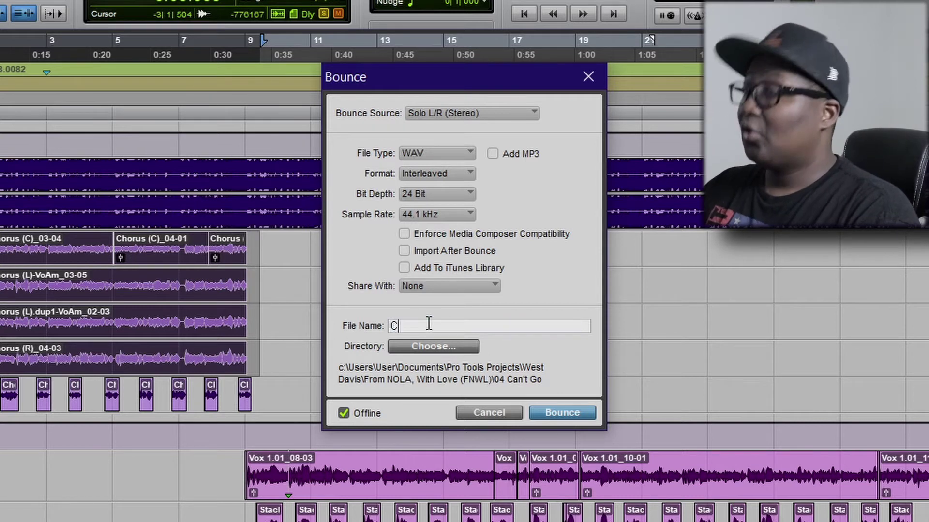
{"action": "type", "text": "horus 1"}
{"action": "key", "text": "Return"}
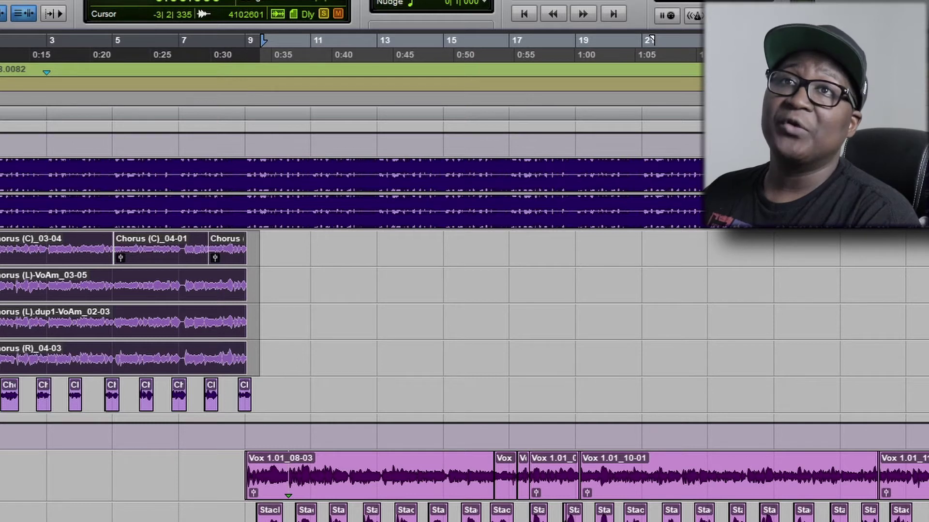
{"action": "key", "text": "ctrl+alt+b"}
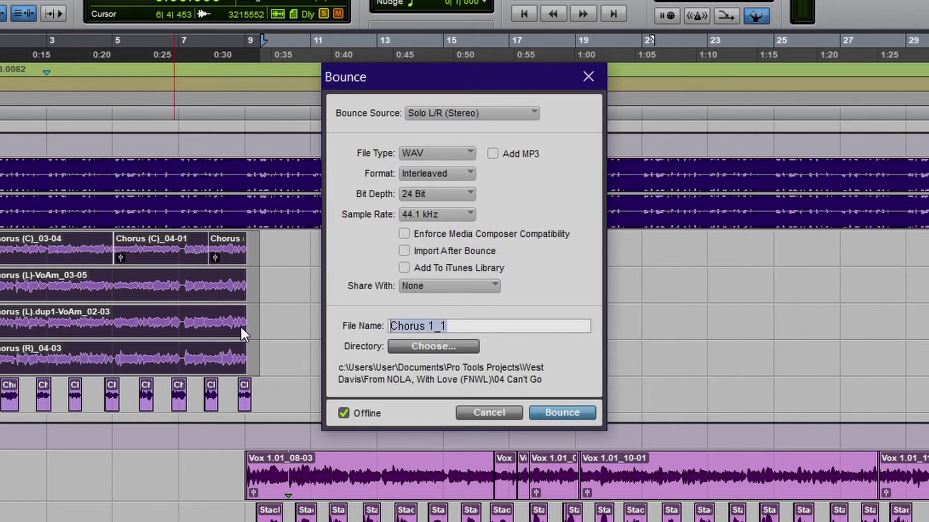
{"action": "key", "text": "Return"}
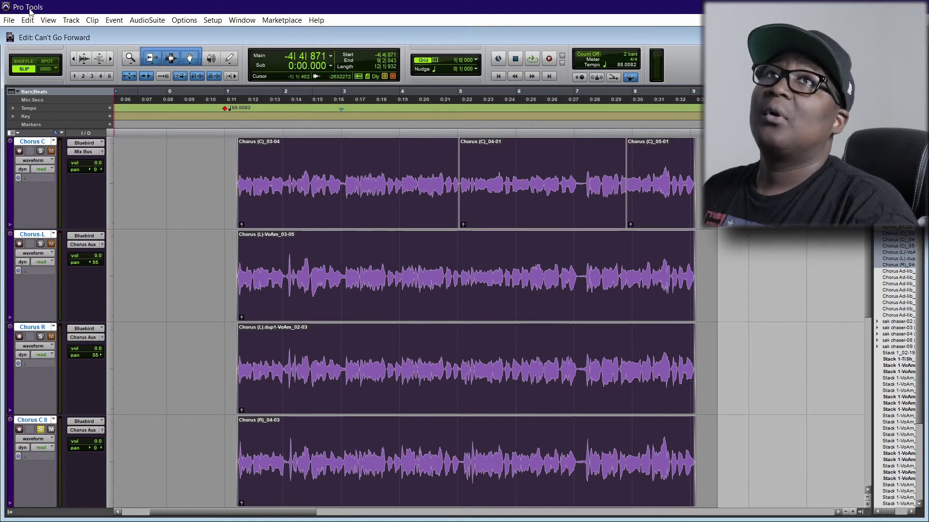
Step: Create a new session from the top template, discarding changes to Can't Go Forward
{"action": "left_click", "coordinate": [9, 20]}
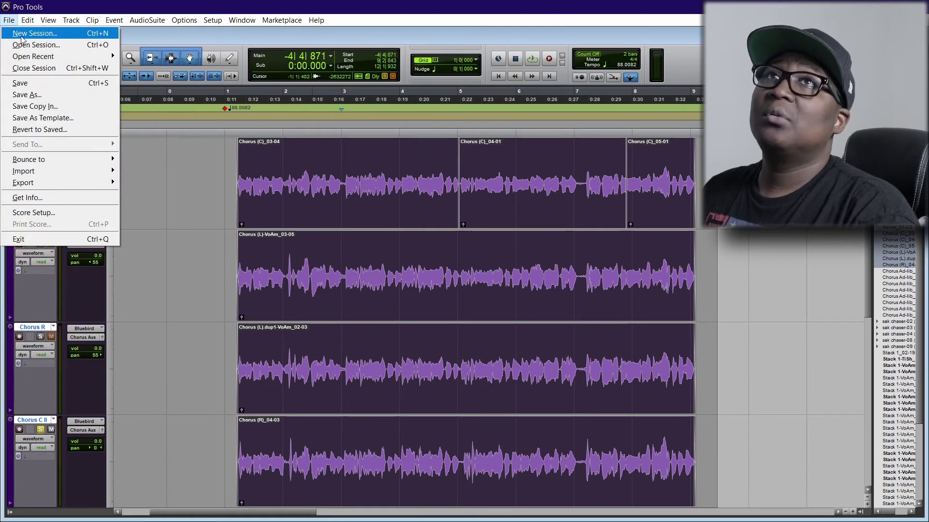
{"action": "left_click", "coordinate": [33, 33]}
{"action": "double_click", "coordinate": [486, 142]}
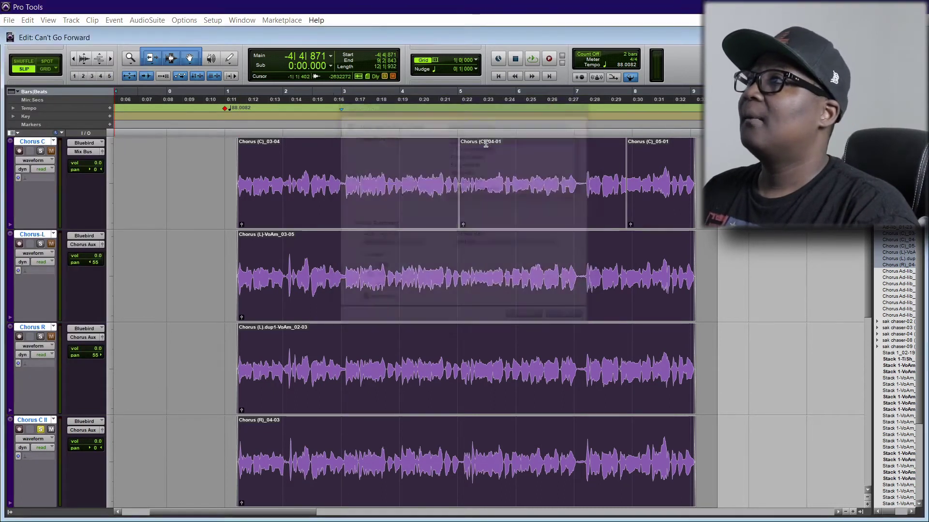
{"action": "left_click", "coordinate": [464, 219]}
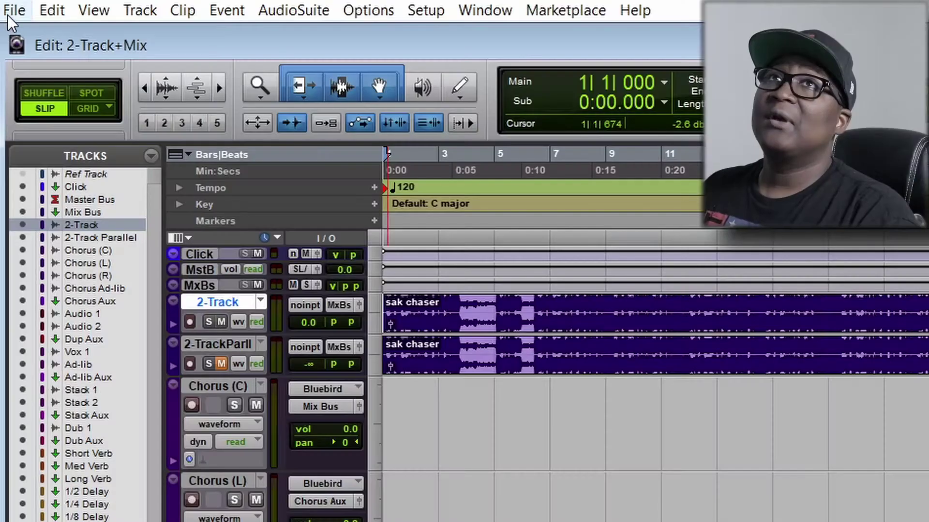
{"action": "left_click", "coordinate": [10, 14]}
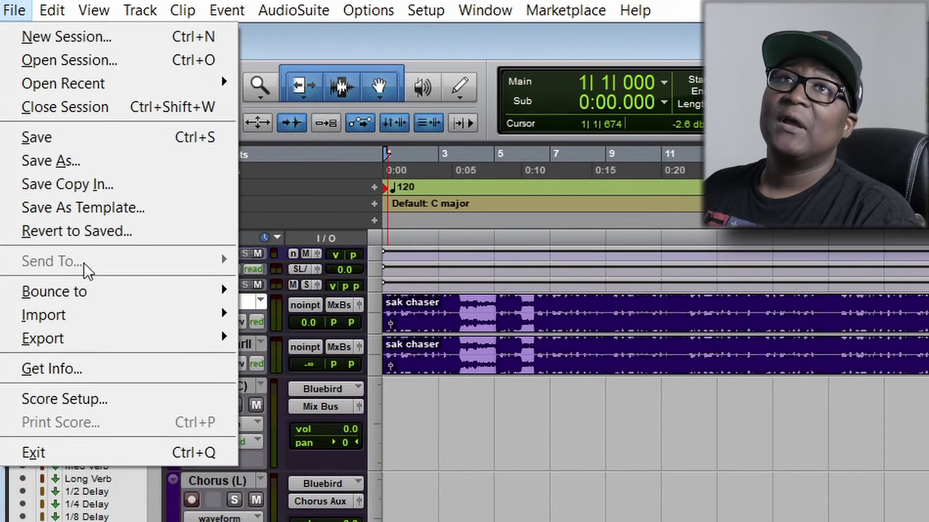
Step: Open the Import Audio dialog from the File > Import menu
{"action": "mouse_move", "coordinate": [97, 319]}
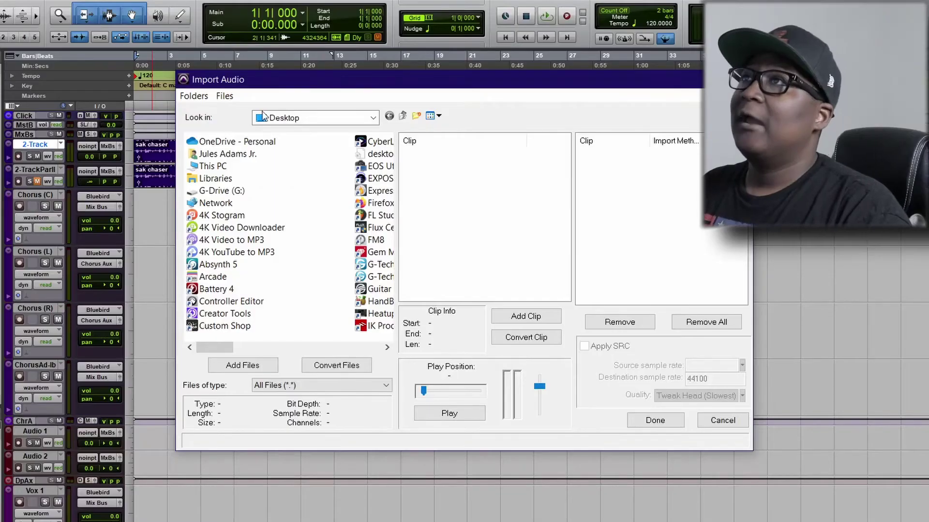
{"action": "left_click", "coordinate": [340, 121]}
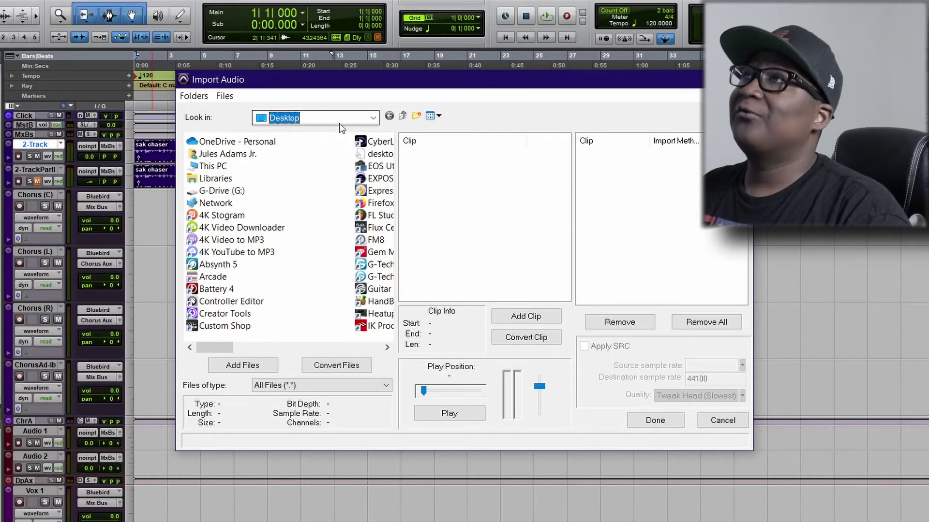
Step: Browse Documents > Pro Tools Projects > From NOLA, With Love > 04 Can't Go Forward > Bounced Files
{"action": "key", "text": "Escape"}
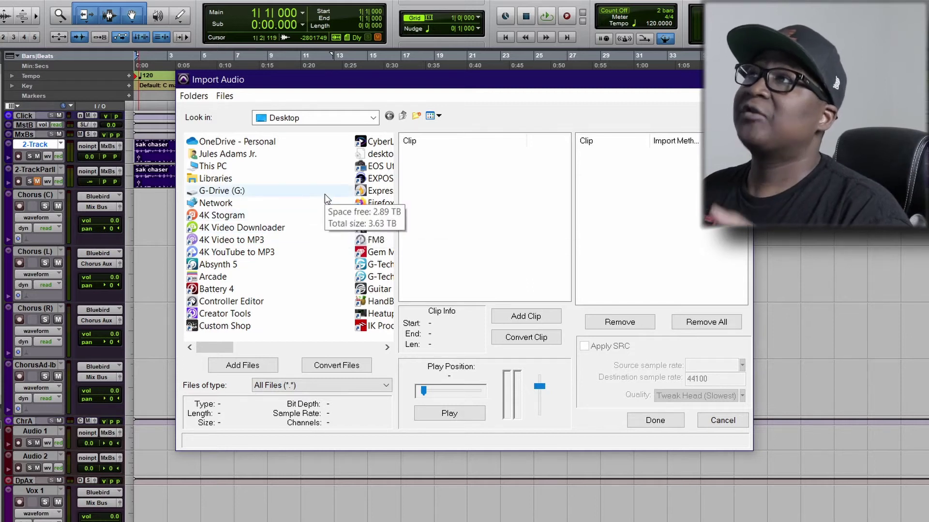
{"action": "left_click", "coordinate": [373, 117]}
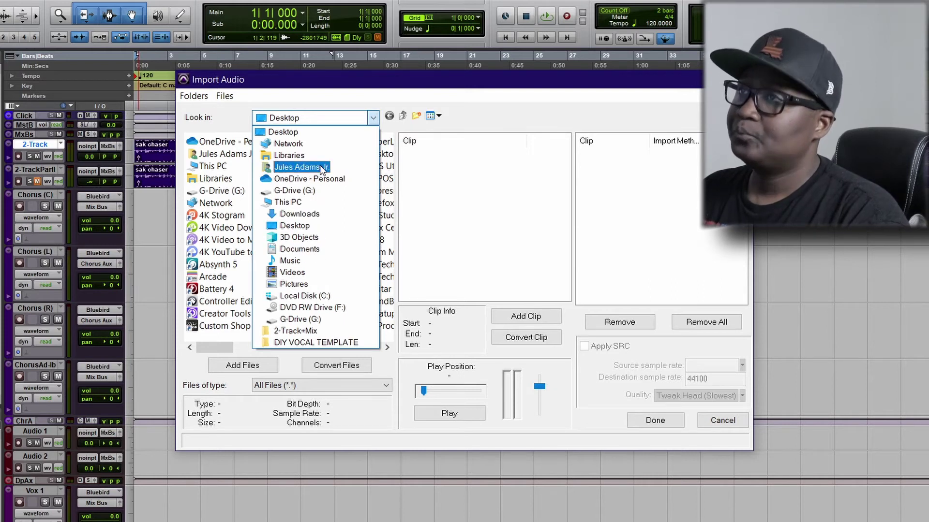
{"action": "left_click", "coordinate": [325, 249]}
{"action": "scroll", "coordinate": [309, 253], "scroll_direction": "down", "scroll_amount": 12}
{"action": "scroll", "coordinate": [288, 242], "scroll_direction": "down", "scroll_amount": 1}
{"action": "double_click", "coordinate": [270, 169]}
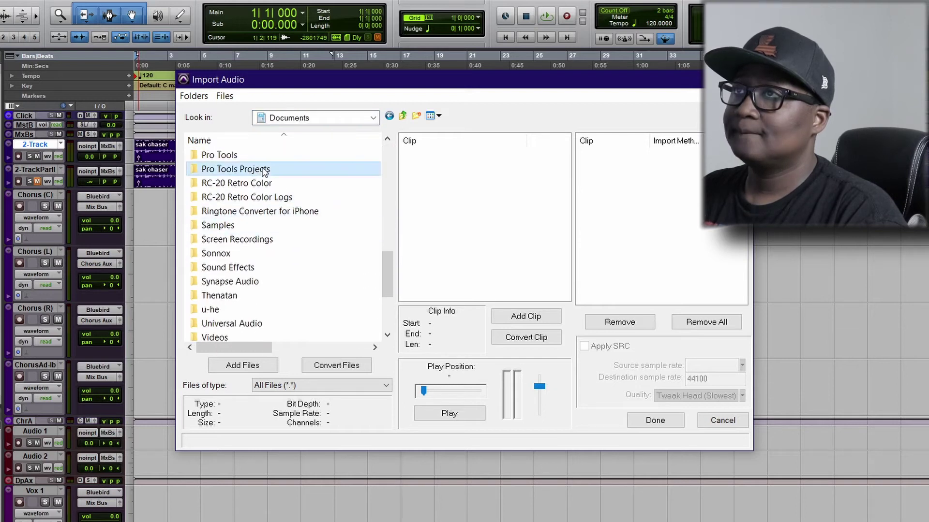
{"action": "scroll", "coordinate": [259, 261], "scroll_direction": "down", "scroll_amount": 8}
{"action": "double_click", "coordinate": [237, 296]}
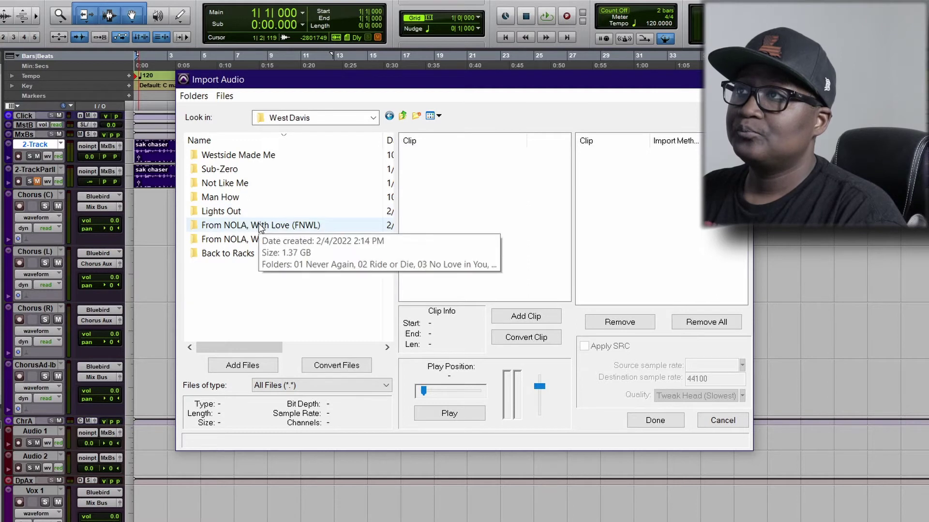
{"action": "double_click", "coordinate": [252, 225]}
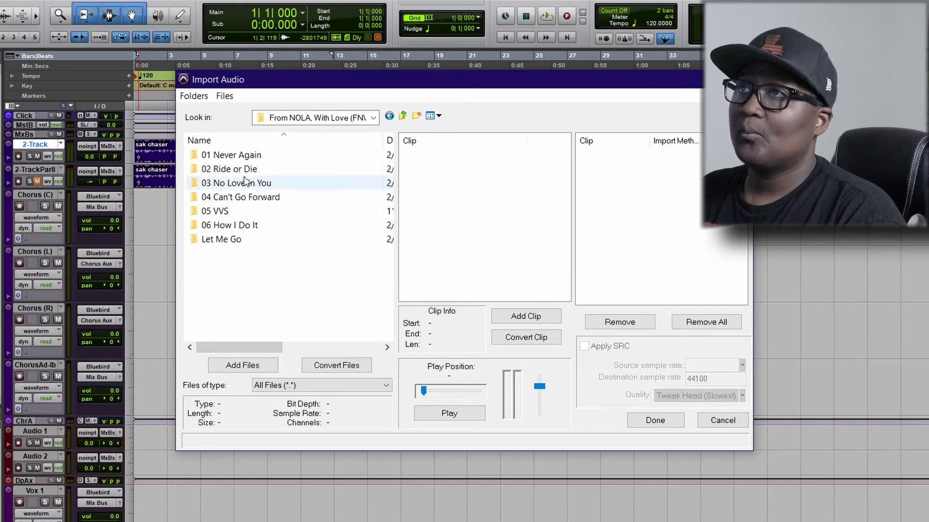
{"action": "double_click", "coordinate": [243, 198]}
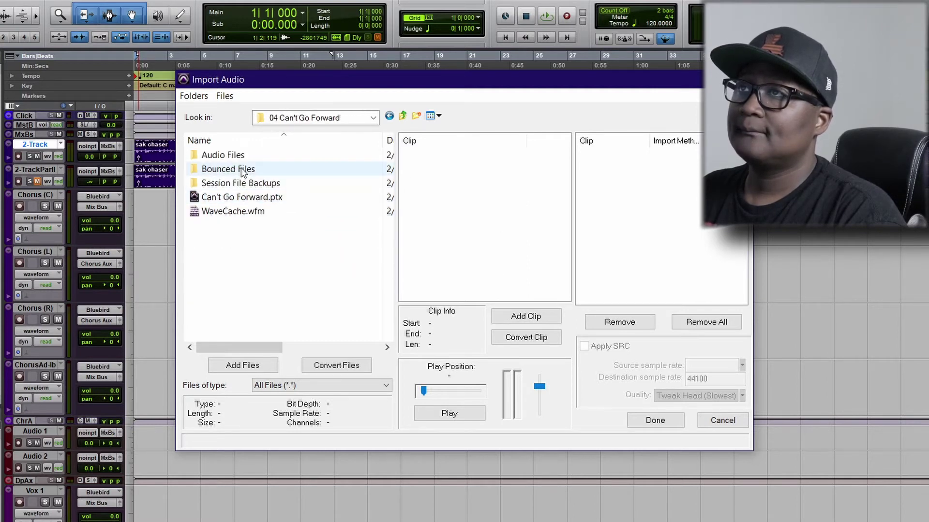
{"action": "double_click", "coordinate": [240, 169]}
Step: Add Chorus 1 through Chorus 4.wav to the import list as copies
{"action": "left_click", "coordinate": [227, 211]}
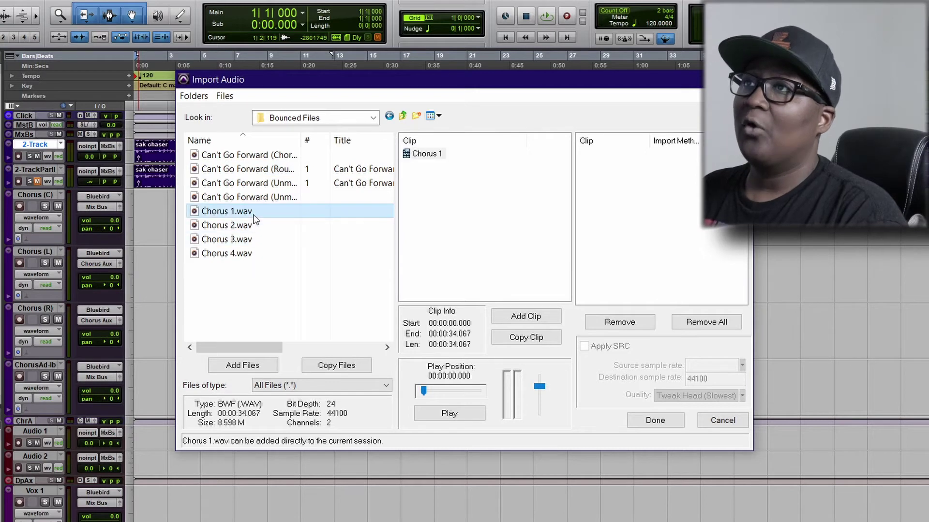
{"action": "left_click", "coordinate": [243, 255], "text": "shift"}
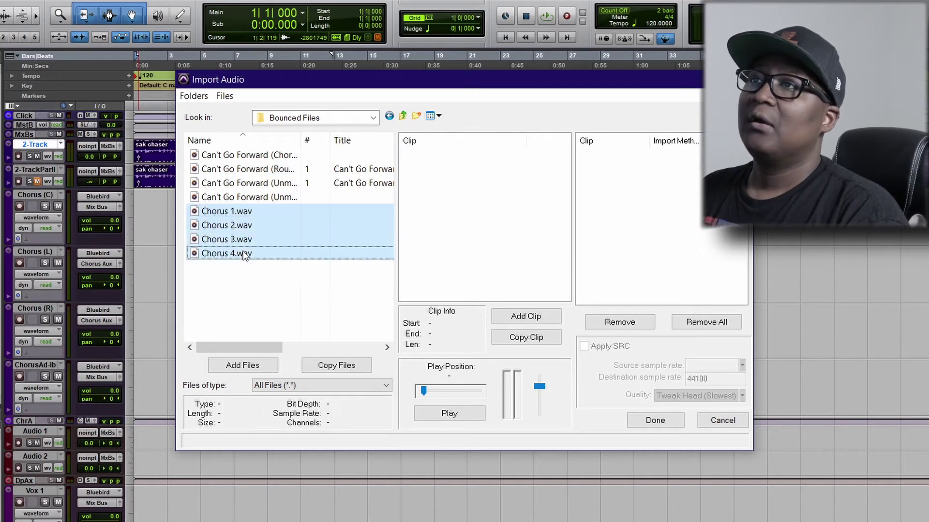
{"action": "left_click", "coordinate": [332, 370]}
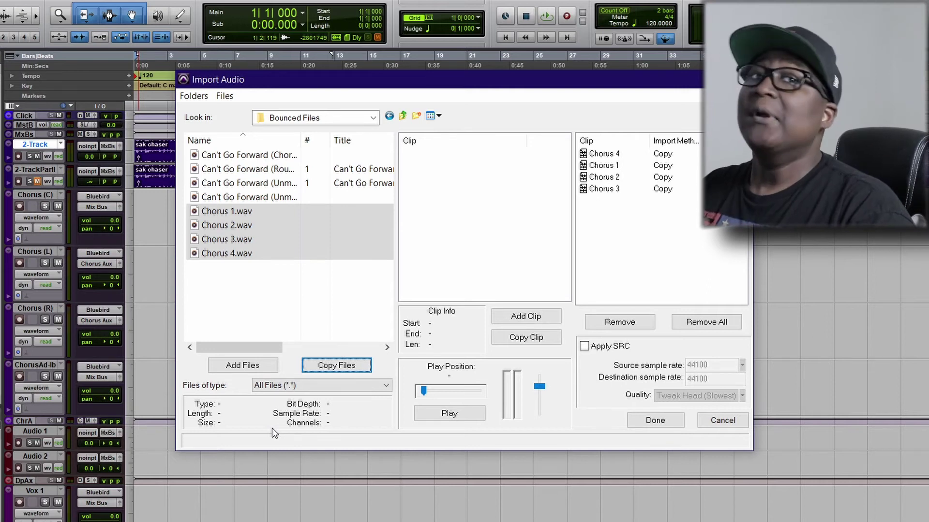
Step: Import the files into the session's Audio Files folder as new tracks at session start
{"action": "left_click", "coordinate": [657, 421]}
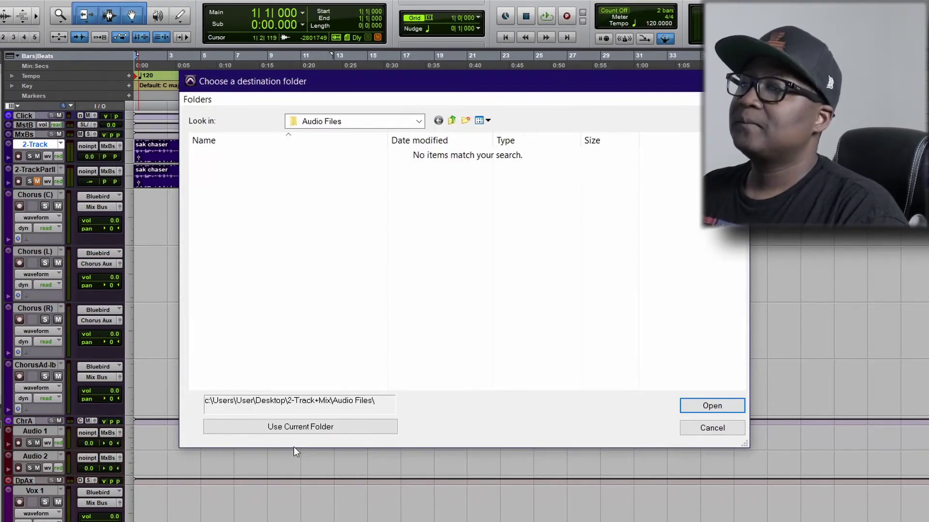
{"action": "left_click", "coordinate": [295, 428]}
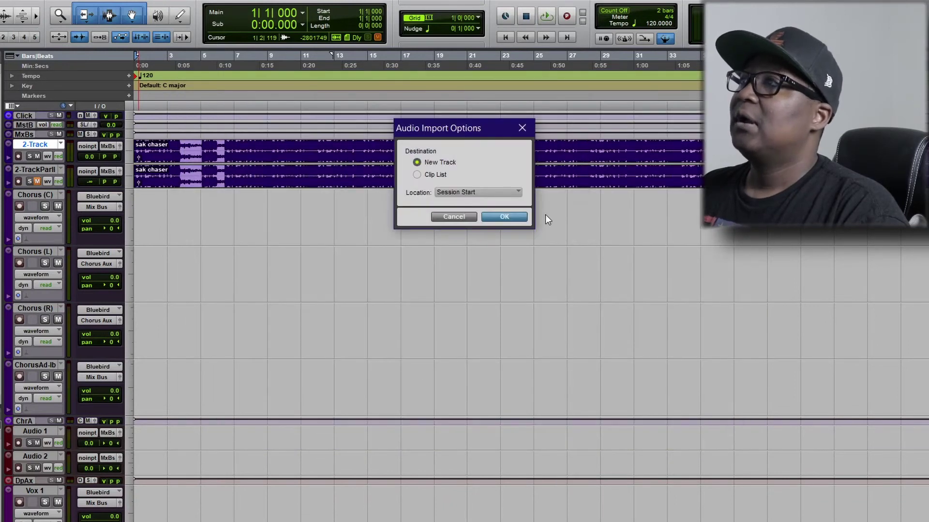
{"action": "left_click", "coordinate": [504, 217]}
Step: Select a time range across the Chorus 1–4 clips
{"action": "left_click", "coordinate": [594, 442]}
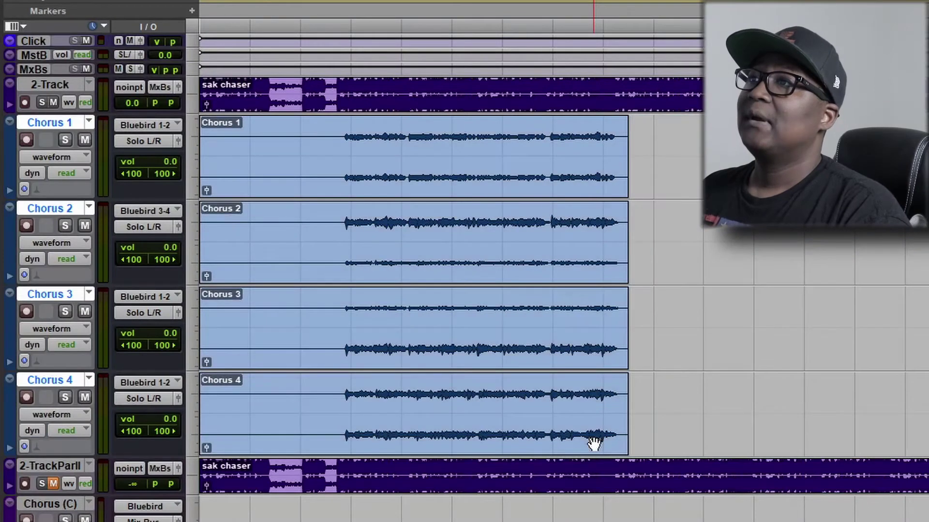
{"action": "left_click", "coordinate": [340, 135]}
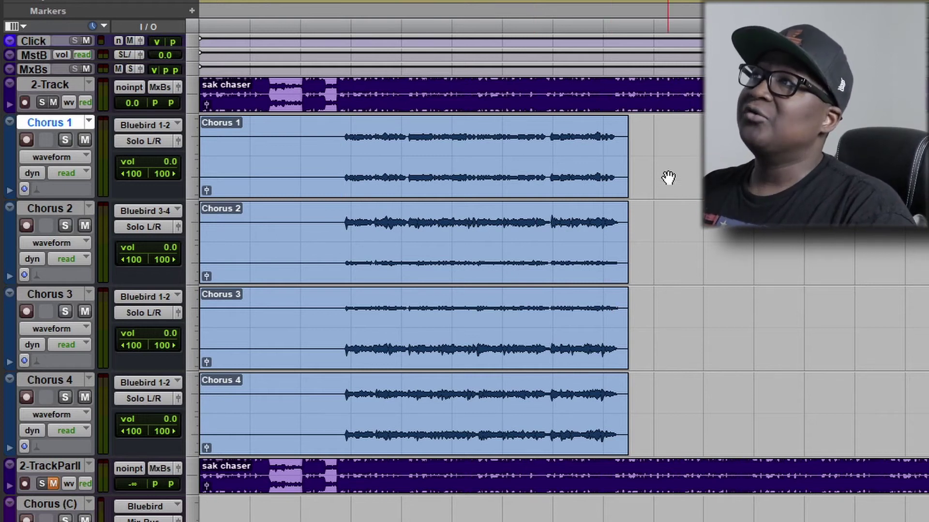
{"action": "left_click", "coordinate": [642, 128]}
{"action": "left_click_drag", "start_coordinate": [642, 128], "coordinate": [71, 438]}
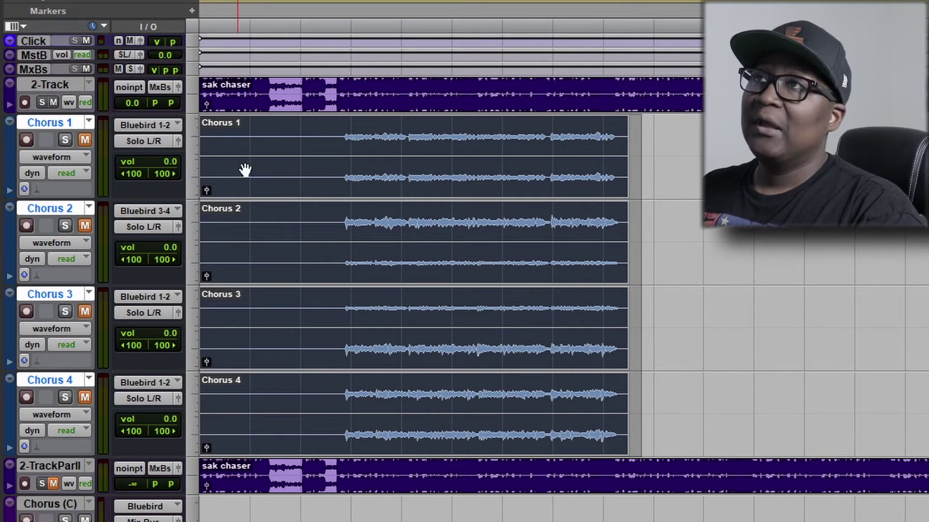
Step: Play the 2-Track clip twice, then set the playback position within Chorus 1
{"action": "left_click", "coordinate": [334, 94]}
{"action": "key", "text": "space"}
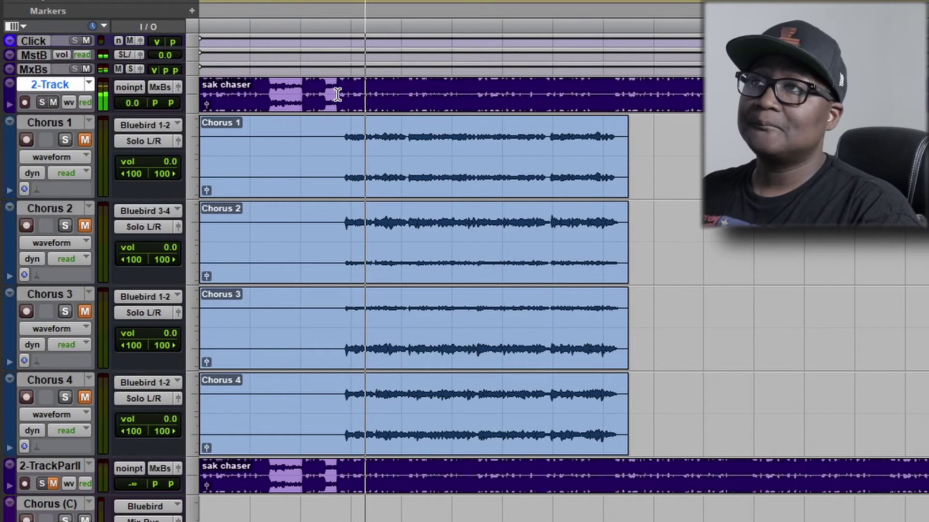
{"action": "key", "text": "space"}
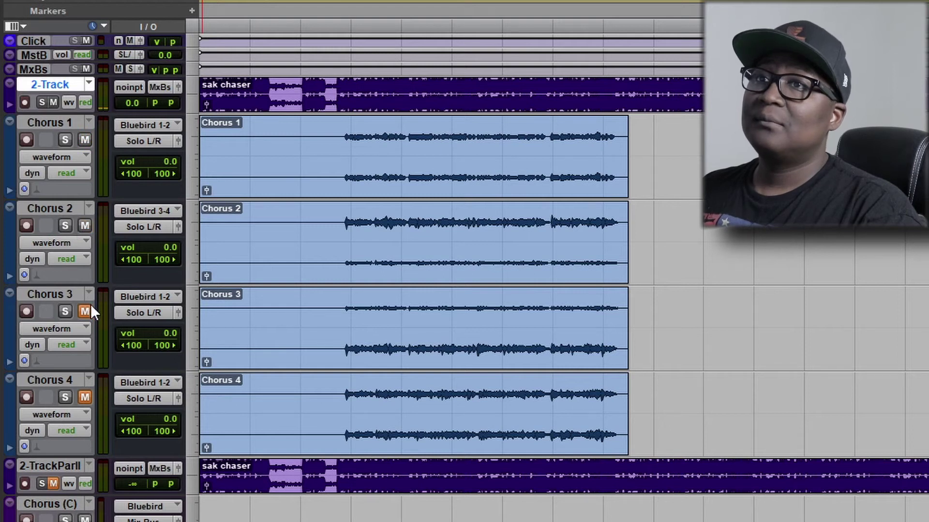
{"action": "key", "text": "space"}
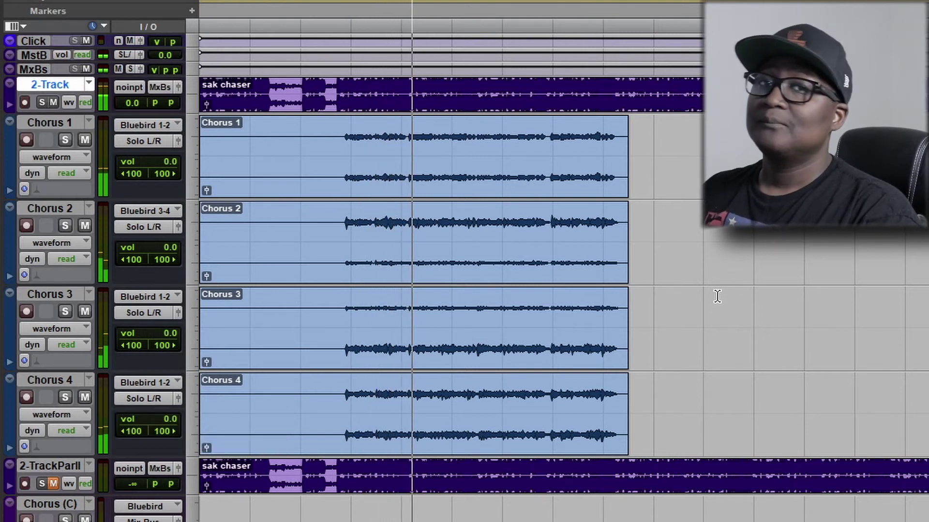
{"action": "key", "text": "space"}
{"action": "left_click", "coordinate": [380, 130]}
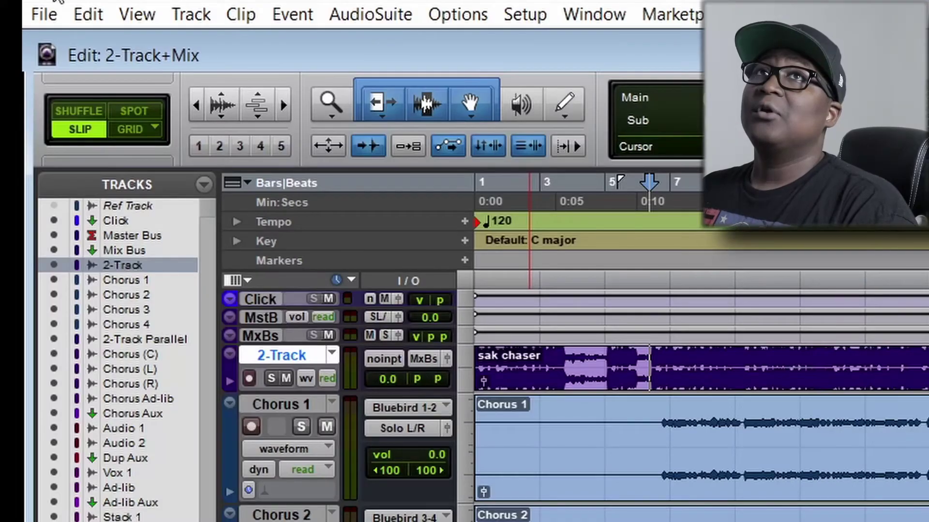
Step: Start Save Copy In, keeping Latest format, BWF (.WAV) file type and 44.1 kHz
{"action": "left_click", "coordinate": [40, 18]}
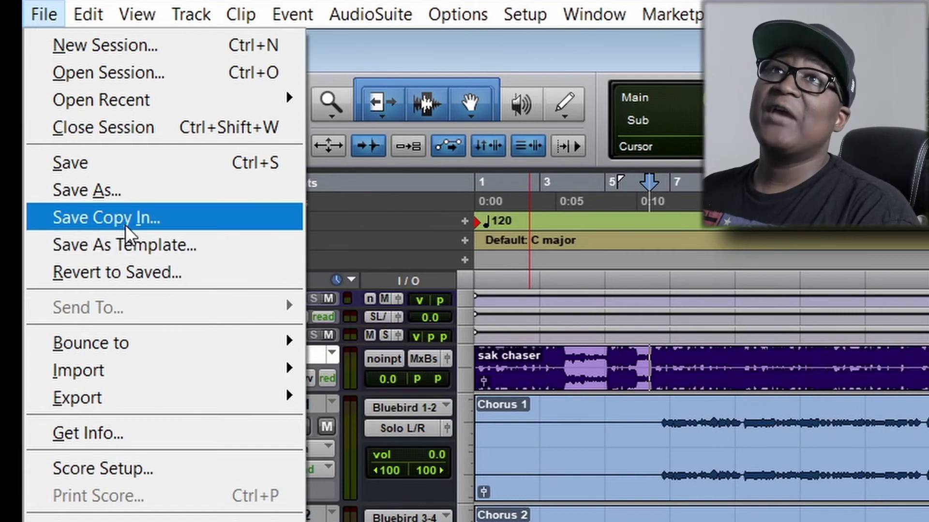
{"action": "left_click", "coordinate": [126, 224]}
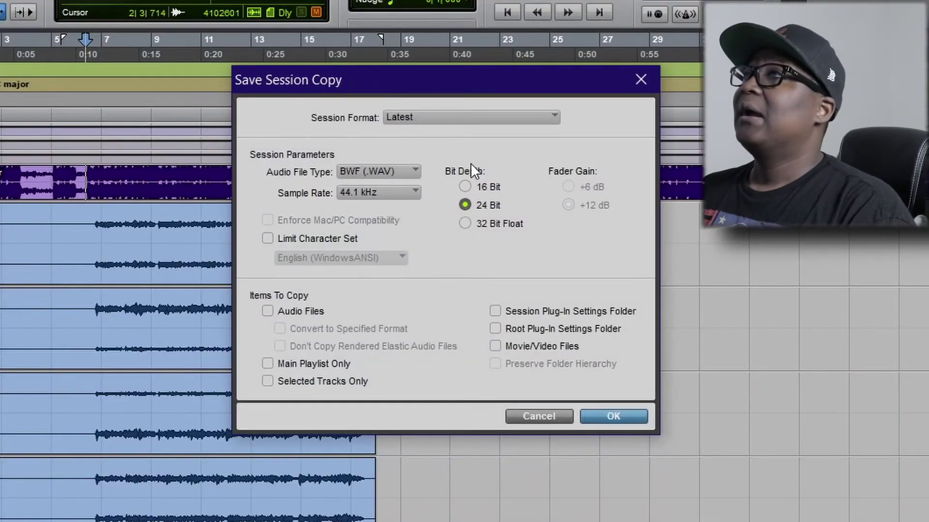
{"action": "left_click", "coordinate": [518, 112]}
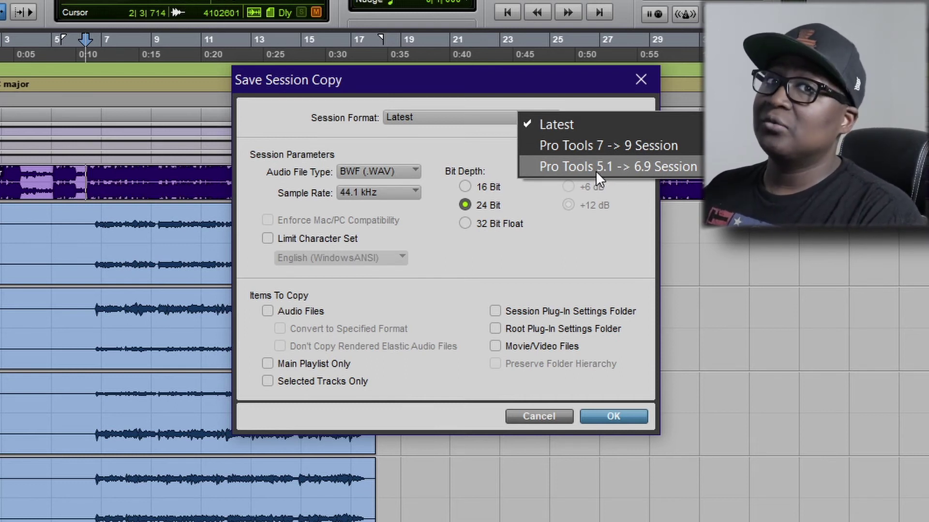
{"action": "left_click", "coordinate": [573, 239]}
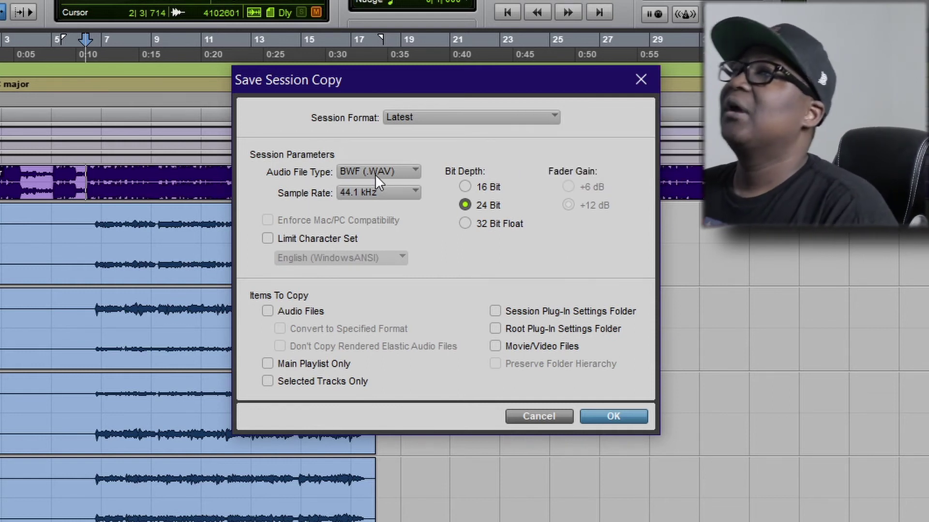
{"action": "left_click", "coordinate": [412, 180]}
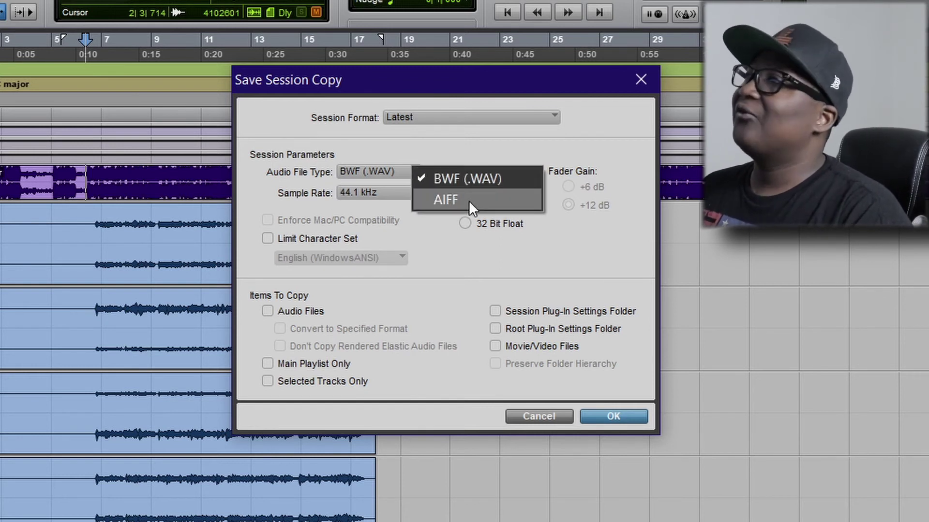
{"action": "left_click", "coordinate": [478, 181]}
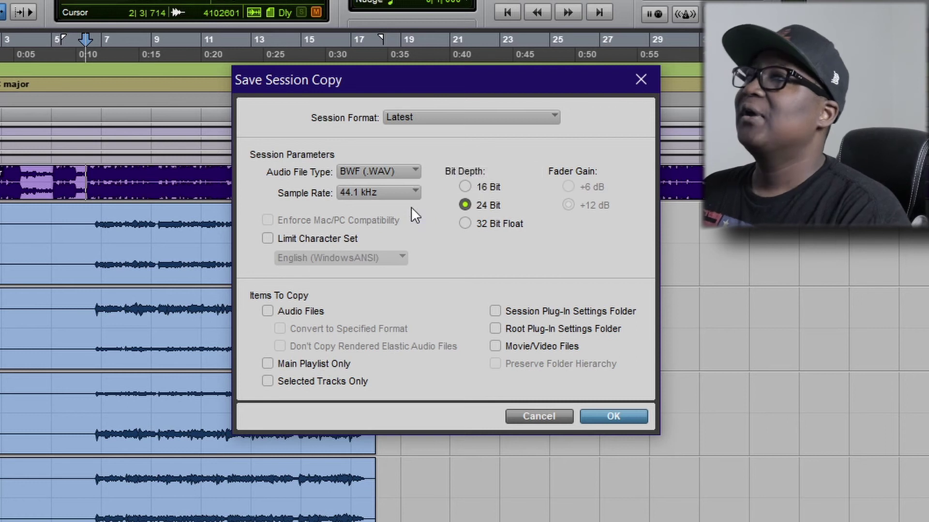
{"action": "left_click", "coordinate": [371, 196]}
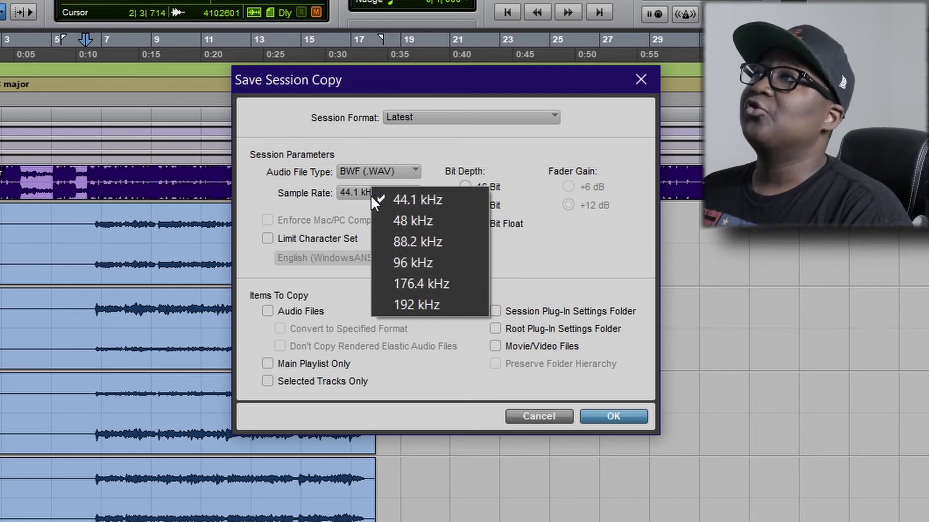
{"action": "left_click", "coordinate": [426, 207]}
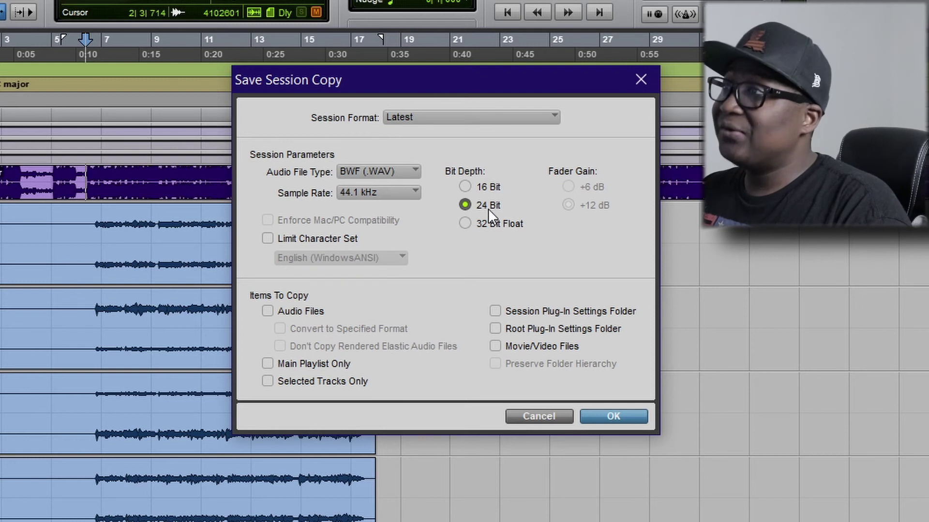
Step: Include the audio files but not the plug-in settings folder, and confirm the copy settings
{"action": "left_click", "coordinate": [284, 313]}
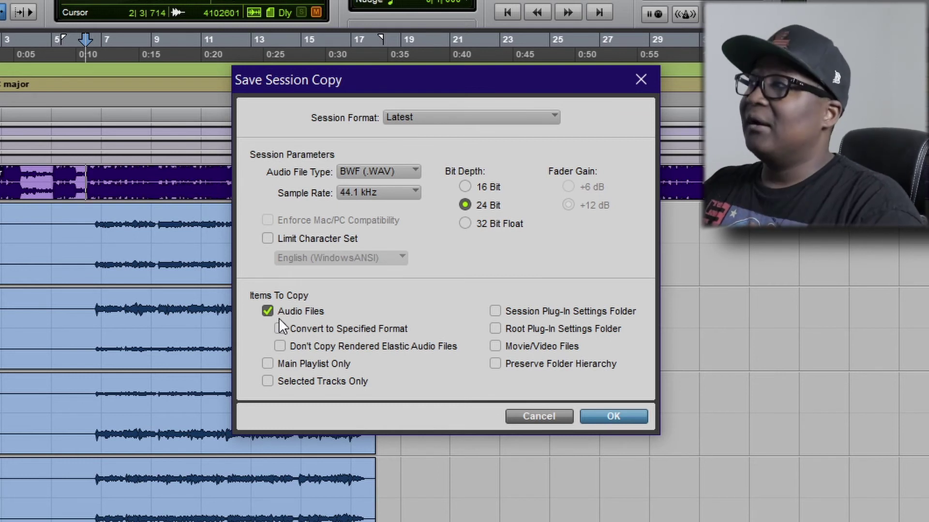
{"action": "left_click", "coordinate": [517, 308]}
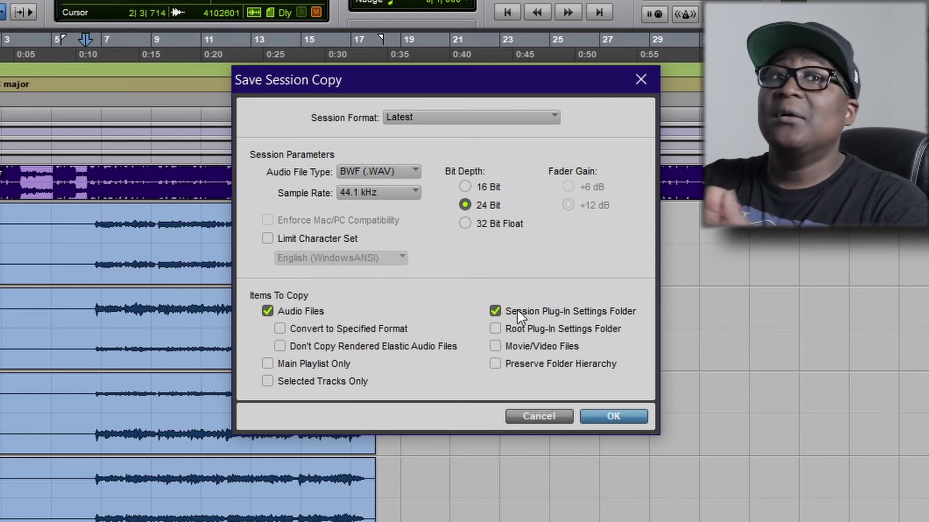
{"action": "left_click", "coordinate": [516, 309]}
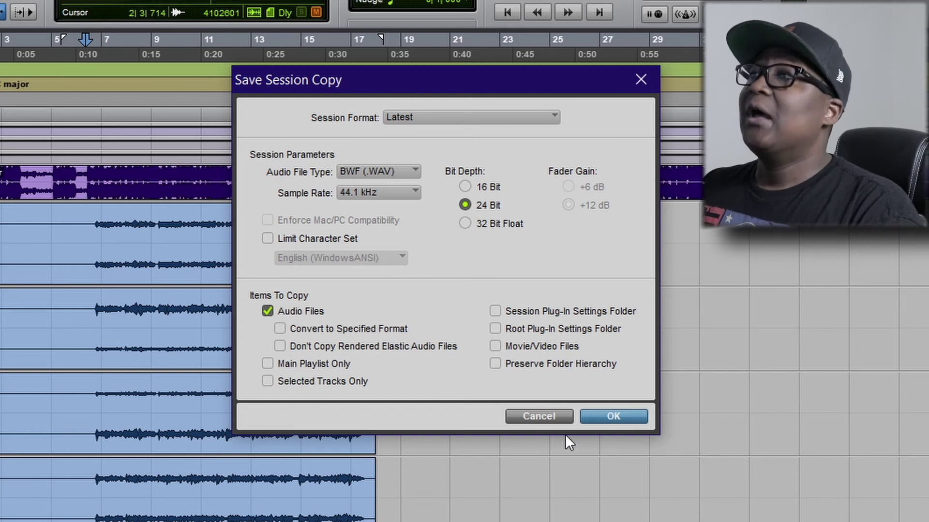
{"action": "left_click", "coordinate": [606, 418]}
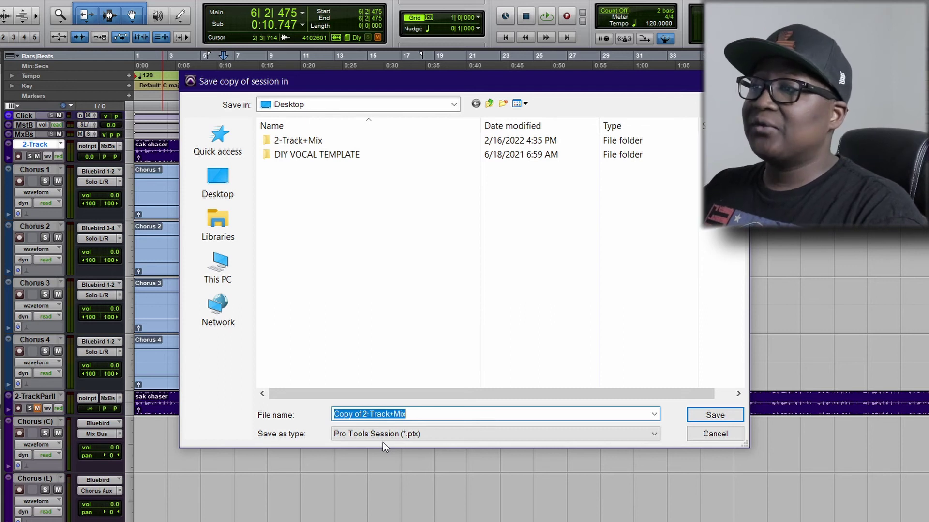
Step: Save the copy to the Desktop, then close the original session without saving changes
{"action": "key", "text": "Return"}
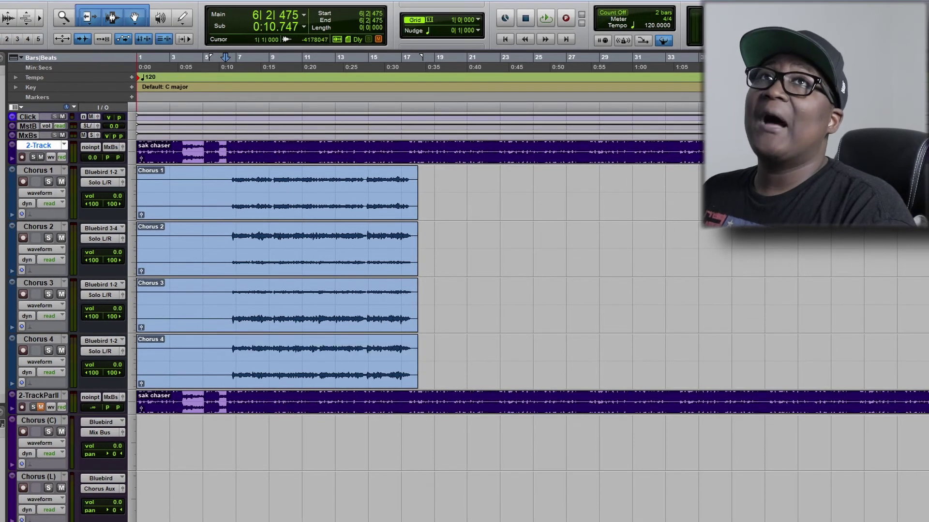
{"action": "key", "text": "alt+f"}
{"action": "left_click", "coordinate": [24, 29]}
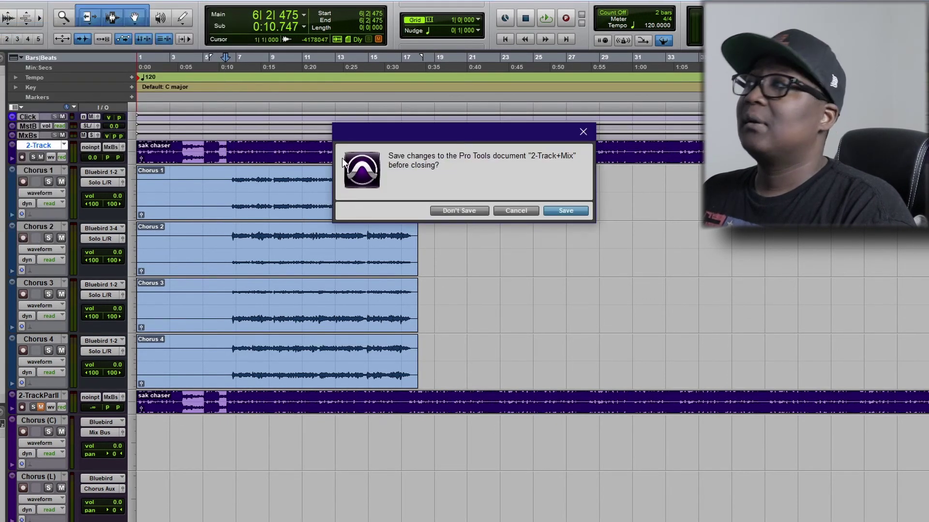
{"action": "left_click", "coordinate": [464, 211]}
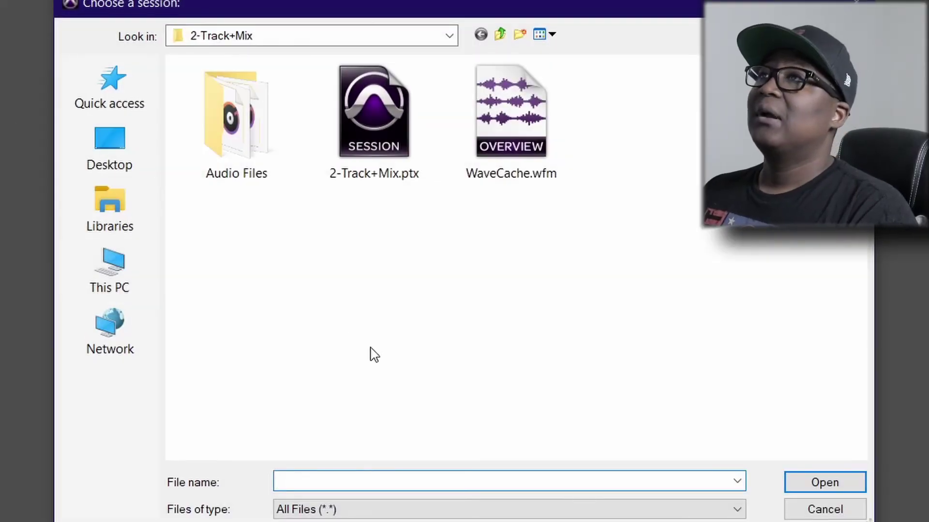
Step: Open Copy of 2-Track+Mix.ptx from its Copy of 2-Track+Mix folder on the Desktop
{"action": "left_click", "coordinate": [109, 136]}
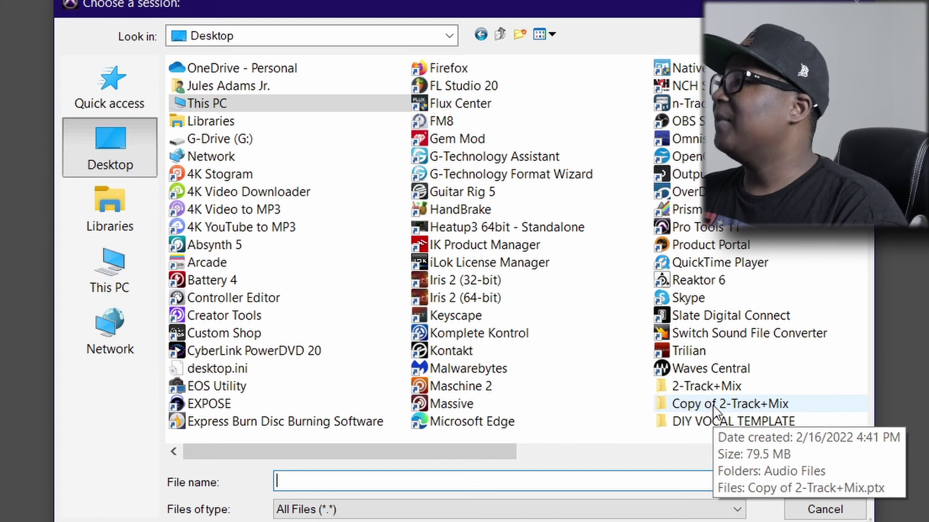
{"action": "double_click", "coordinate": [712, 406]}
{"action": "double_click", "coordinate": [371, 121]}
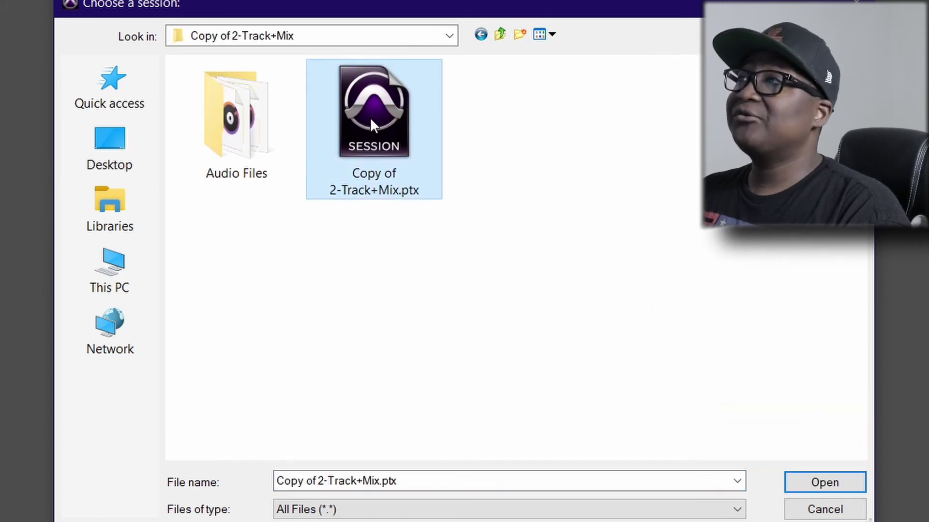